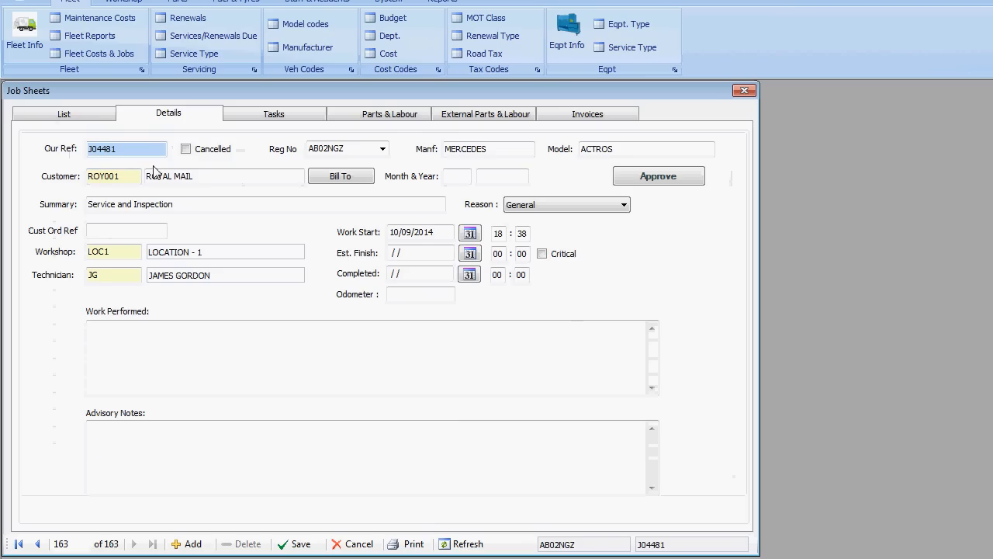
# Review the job sheet's tasks, then start a new labour item for the Inspection task.
pyautogui.click(293, 120)
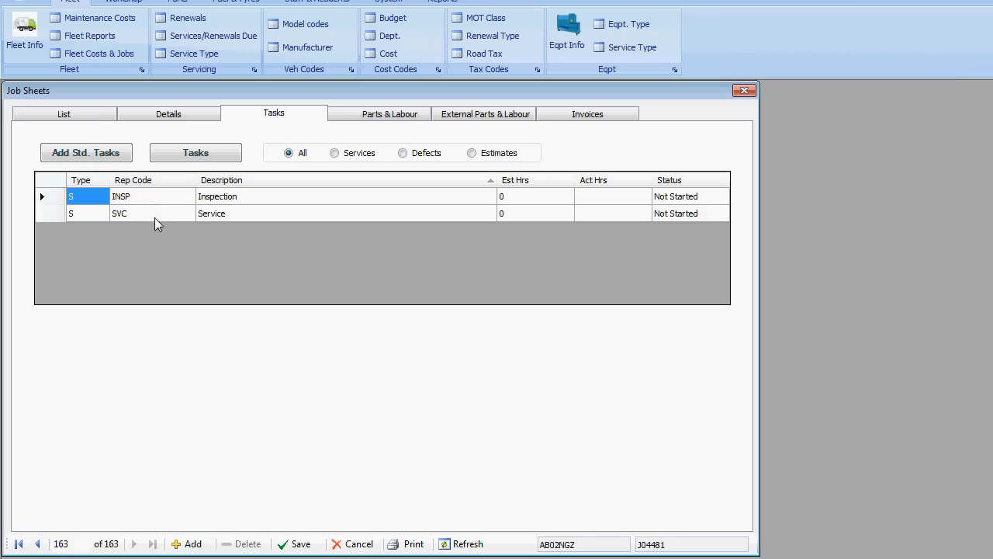
pyautogui.click(355, 118)
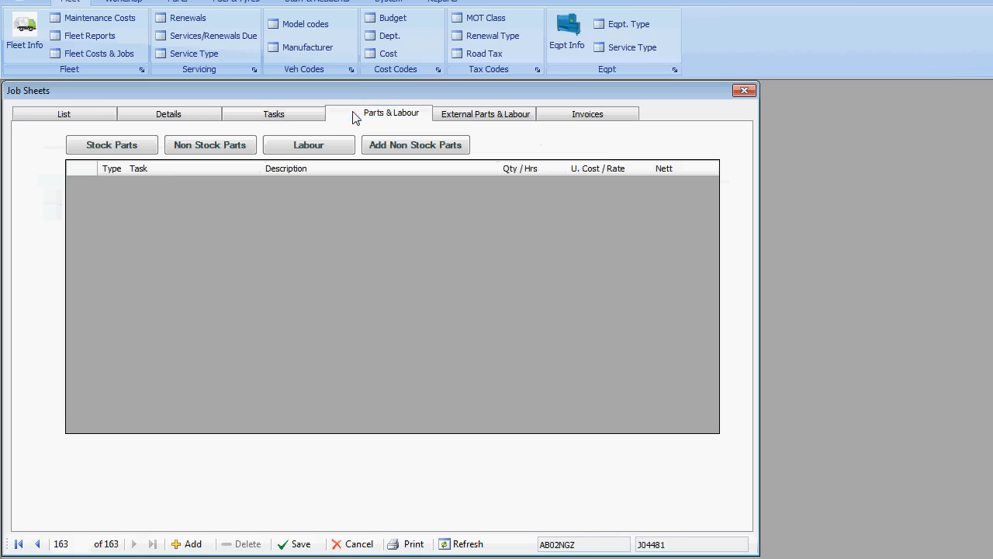
pyautogui.click(308, 148)
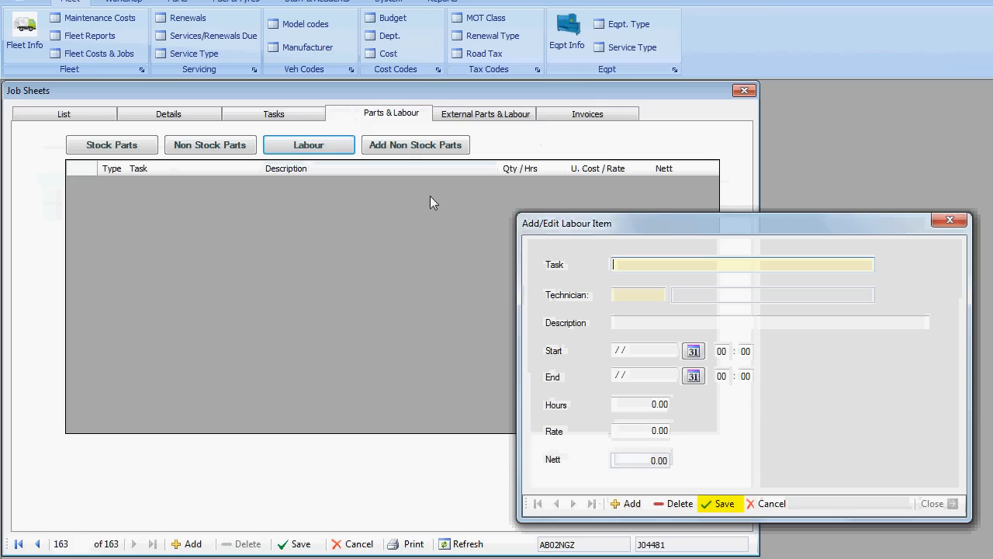
pyautogui.click(652, 265)
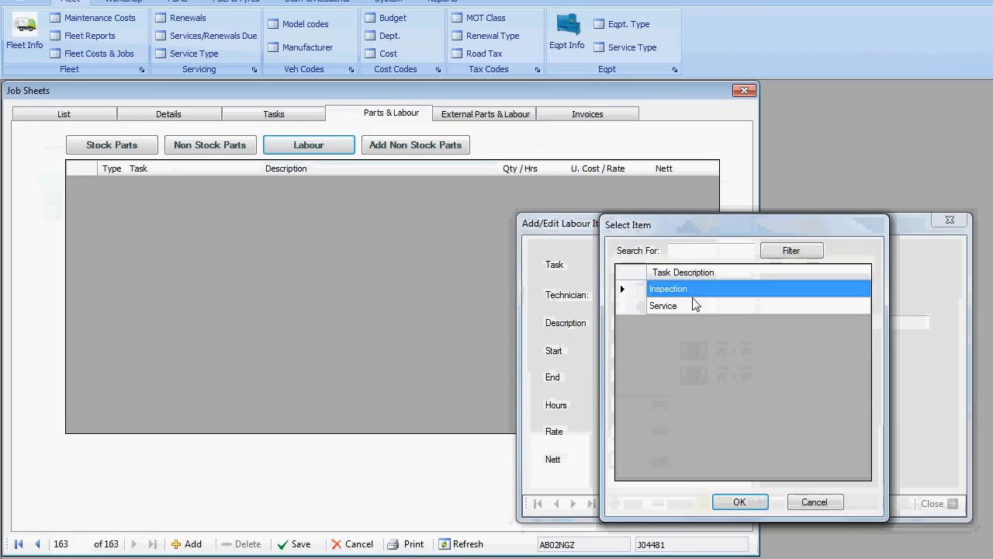
pyautogui.click(738, 502)
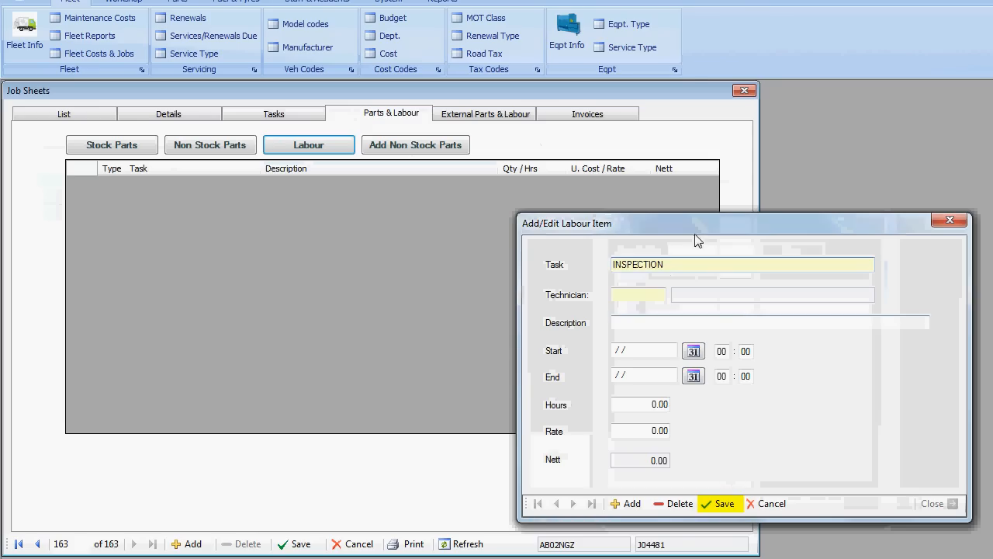
# Assign the technician with code JN to the Inspection labour item.
pyautogui.moveTo(689, 228); pyautogui.dragTo(663, 215)
pyautogui.doubleClick(602, 282)
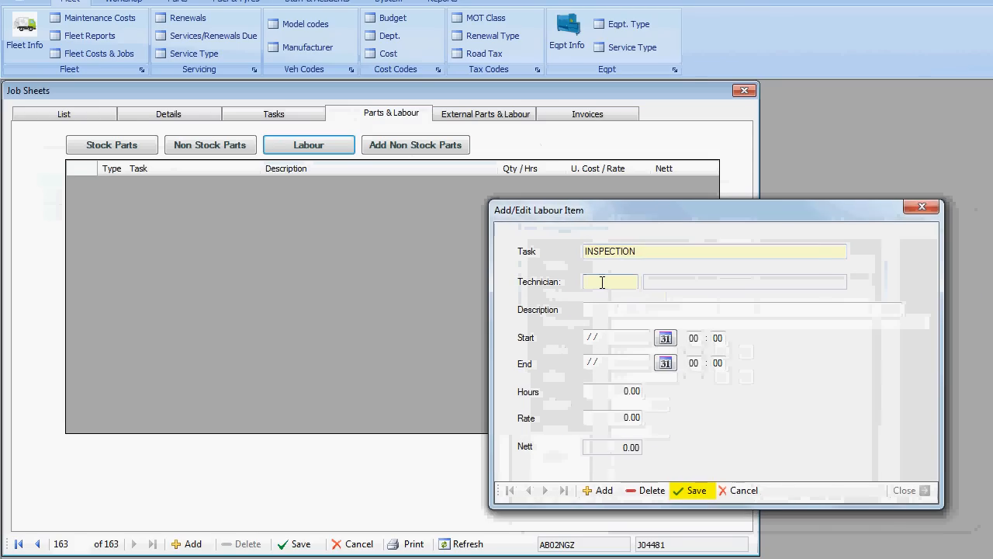
pyautogui.click(663, 292)
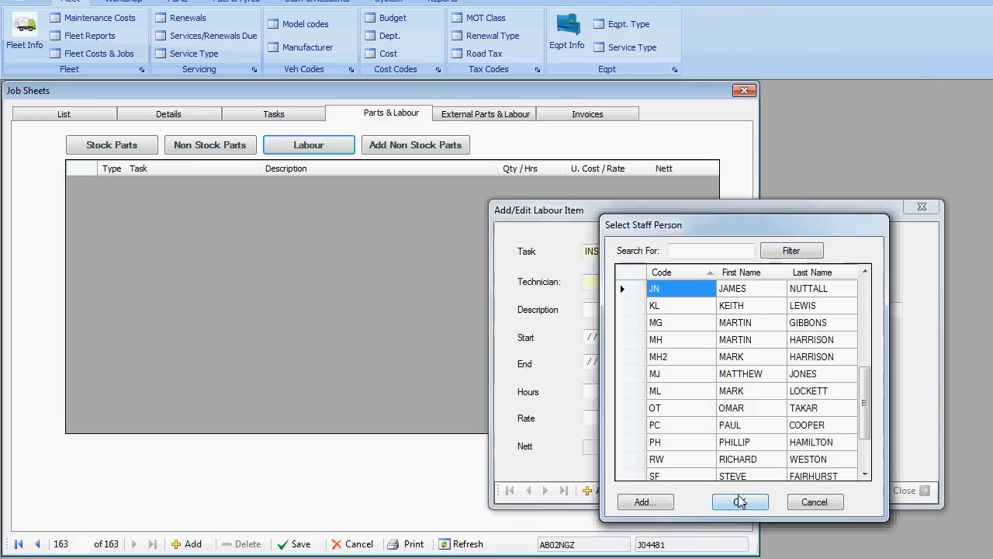
pyautogui.click(740, 502)
# Give the Inspection labour item the description "Inspection of Vehicle" and set its hours to 1.5.
pyautogui.click(607, 310)
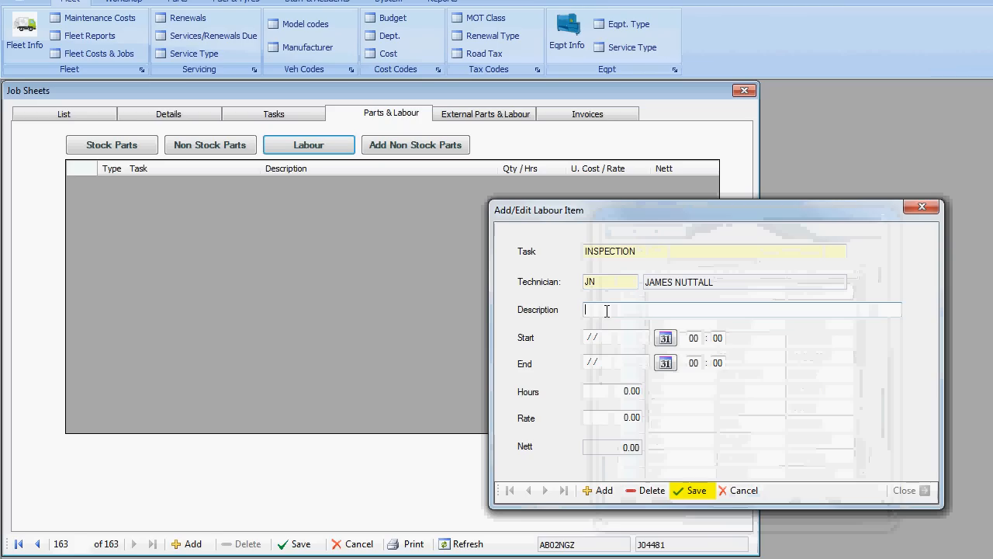
pyautogui.write('Inspection of Vehicle')
pyautogui.click(625, 392)
pyautogui.write('1.5')
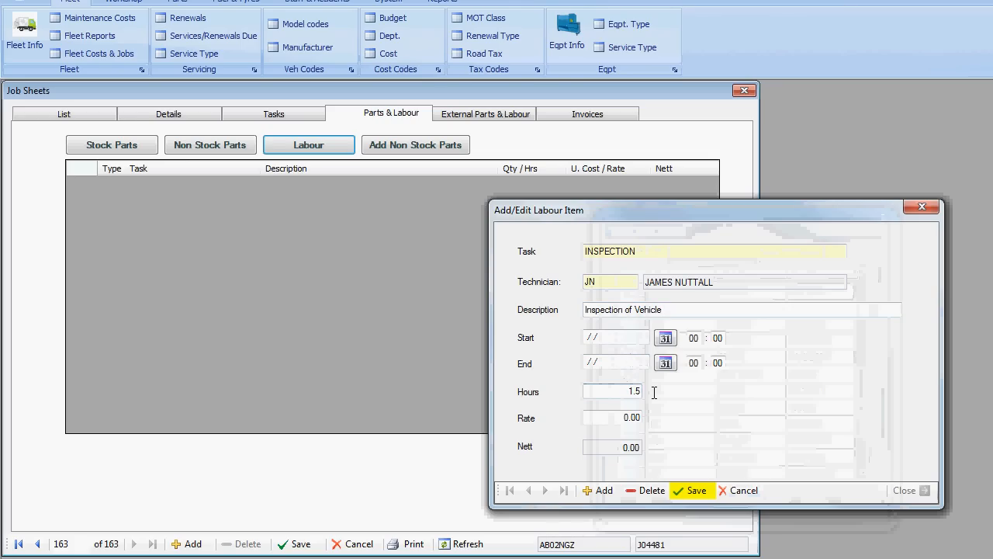
pyautogui.press('Tab')
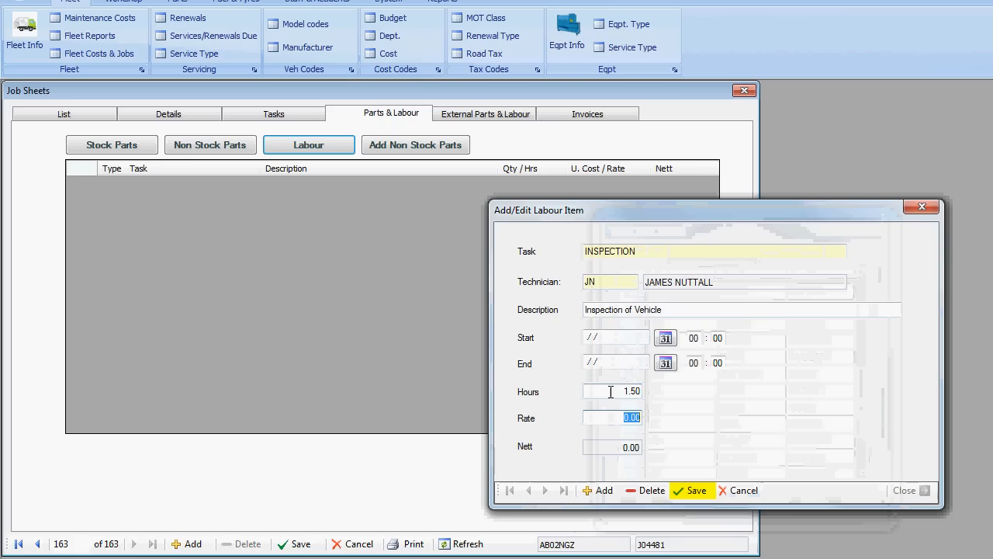
# Add a second labour item and link it to the Service task.
pyautogui.click(589, 492)
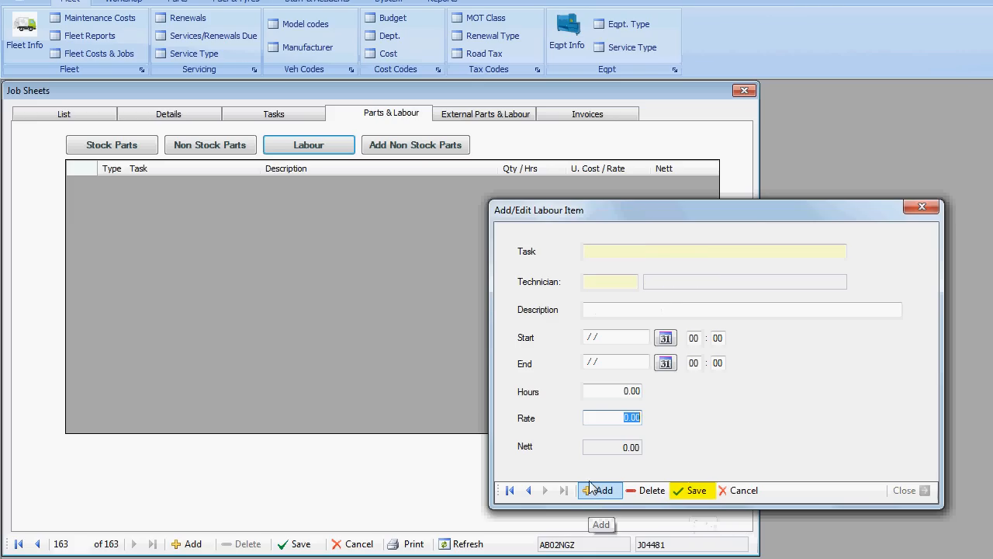
pyautogui.click(603, 251)
pyautogui.click(603, 251)
pyautogui.click(666, 307)
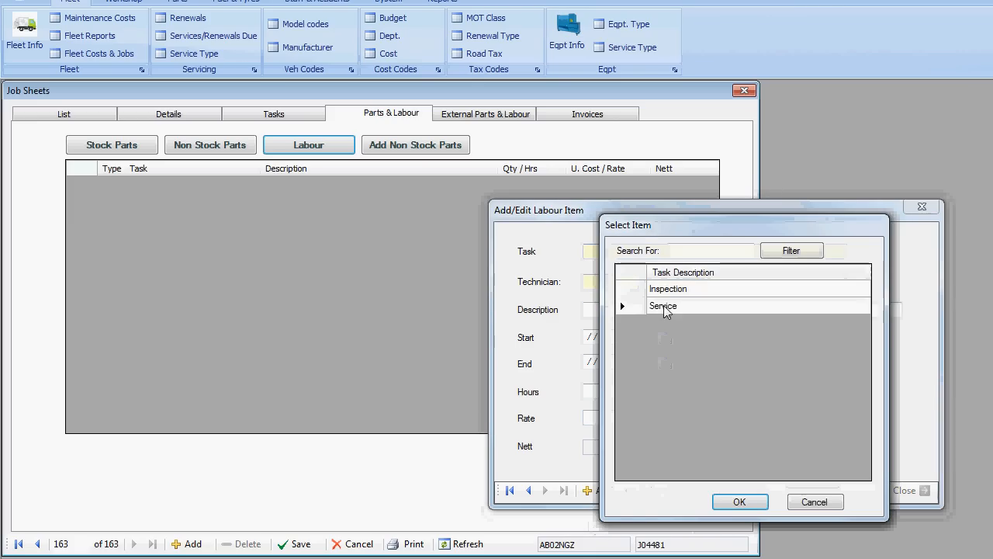
pyautogui.click(736, 503)
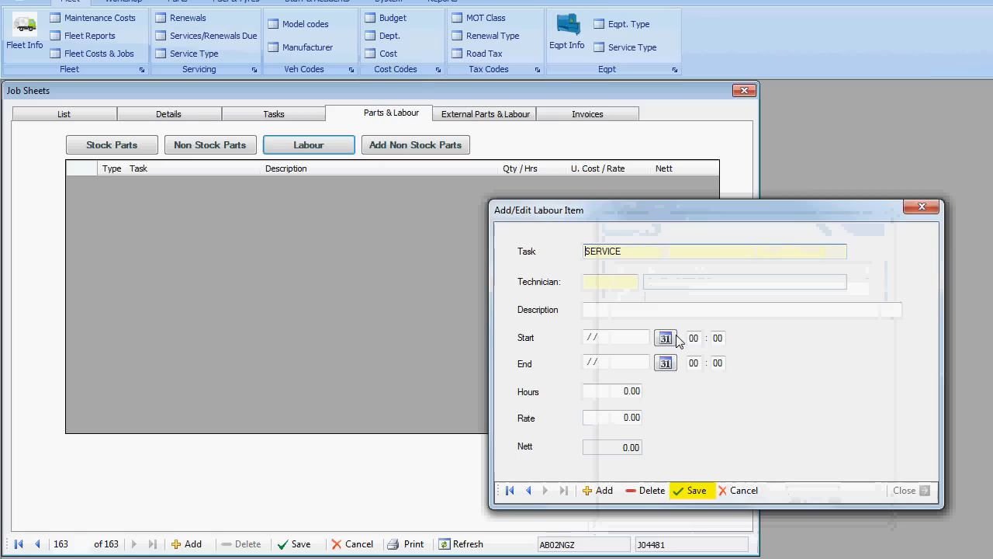
# Assign the technician with code KL to the Service labour item.
pyautogui.click(610, 282)
pyautogui.click(610, 283)
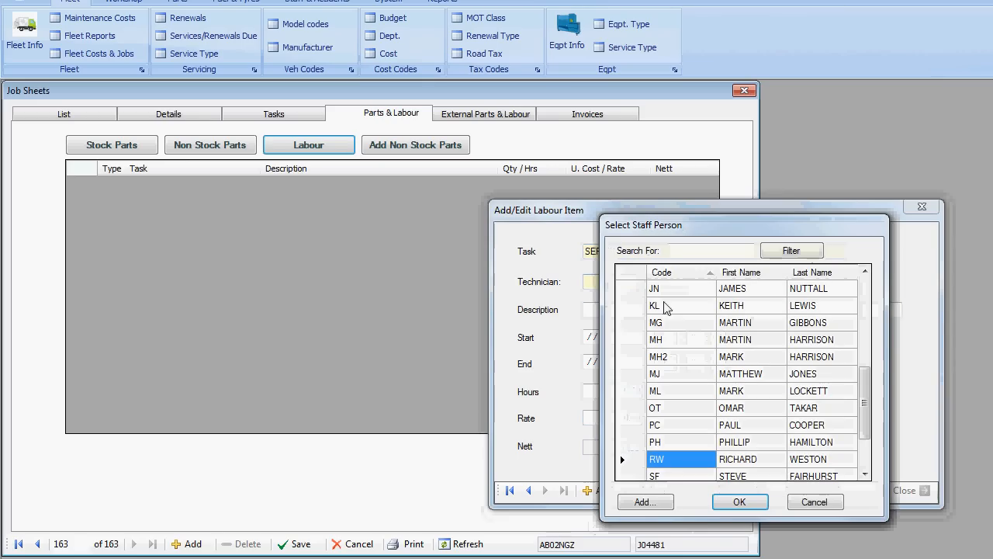
pyautogui.click(666, 307)
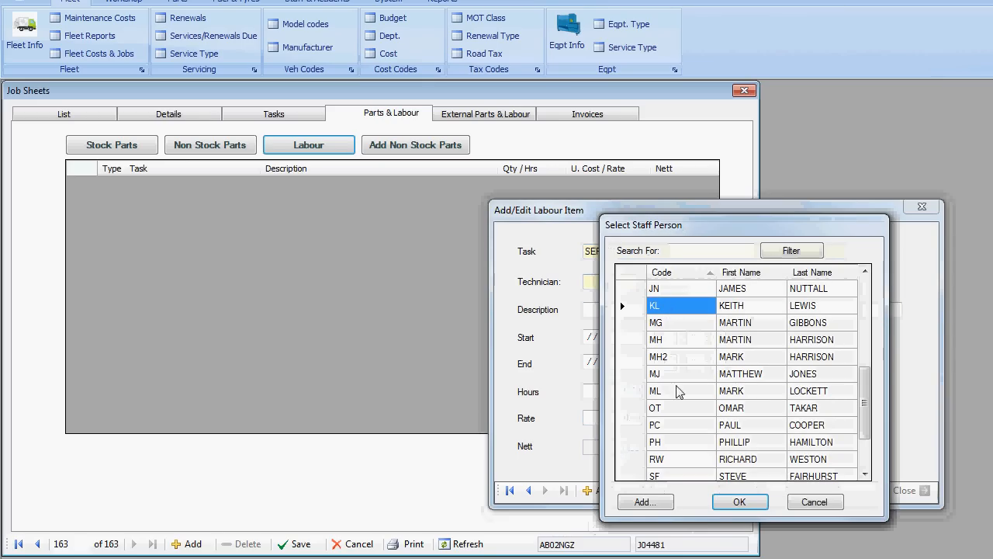
pyautogui.click(739, 501)
# Describe the Service labour item as "Service - oil and filter", set 3 hours, and save and close the labour entry.
pyautogui.click(612, 310)
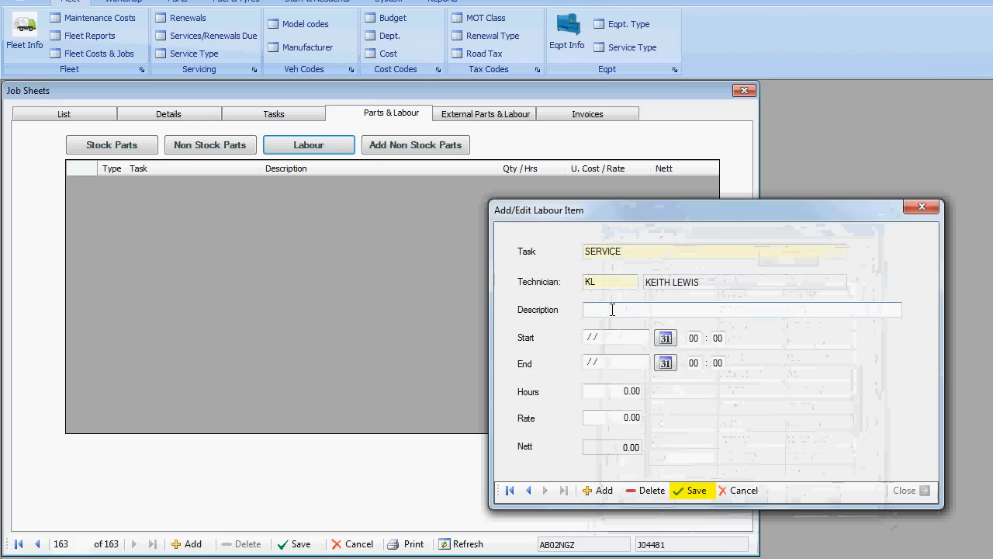
pyautogui.write('Servi')
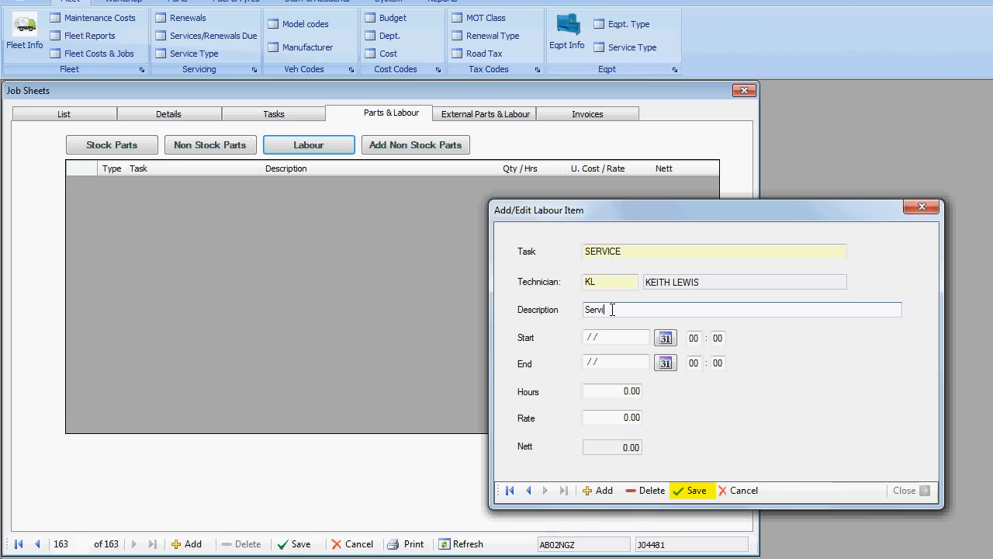
pyautogui.write('ce - p')
pyautogui.write('oil and filter')
pyautogui.click(641, 393)
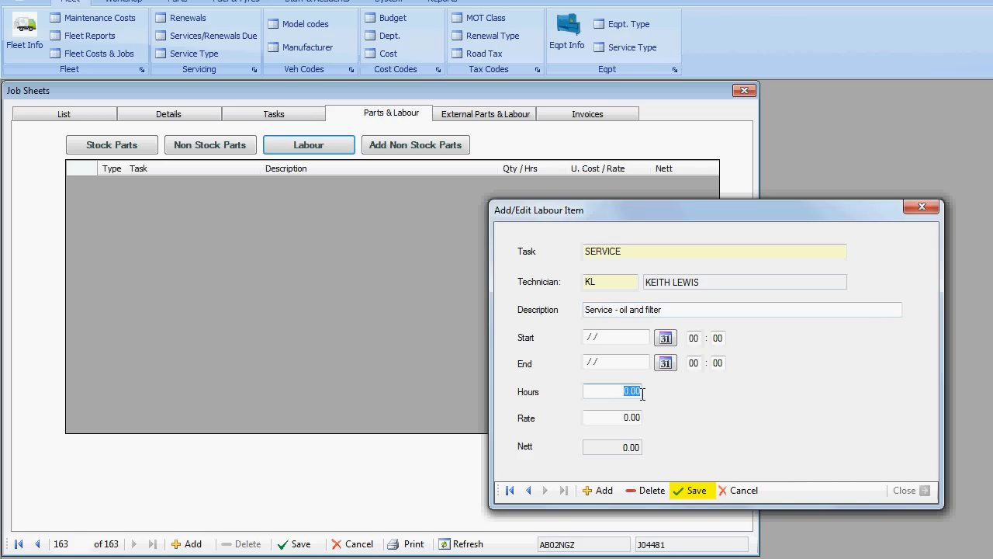
pyautogui.write('3')
pyautogui.press('Tab')
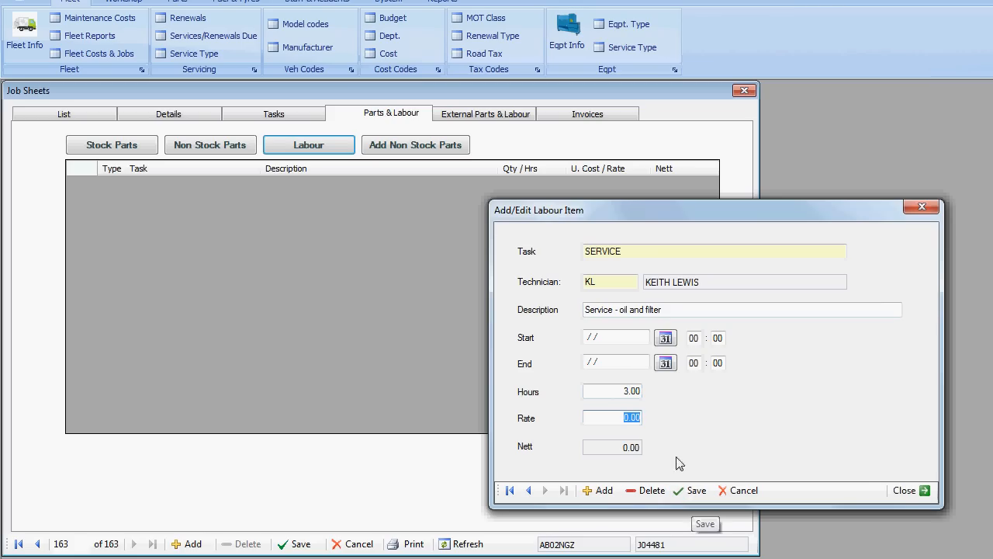
pyautogui.click(903, 491)
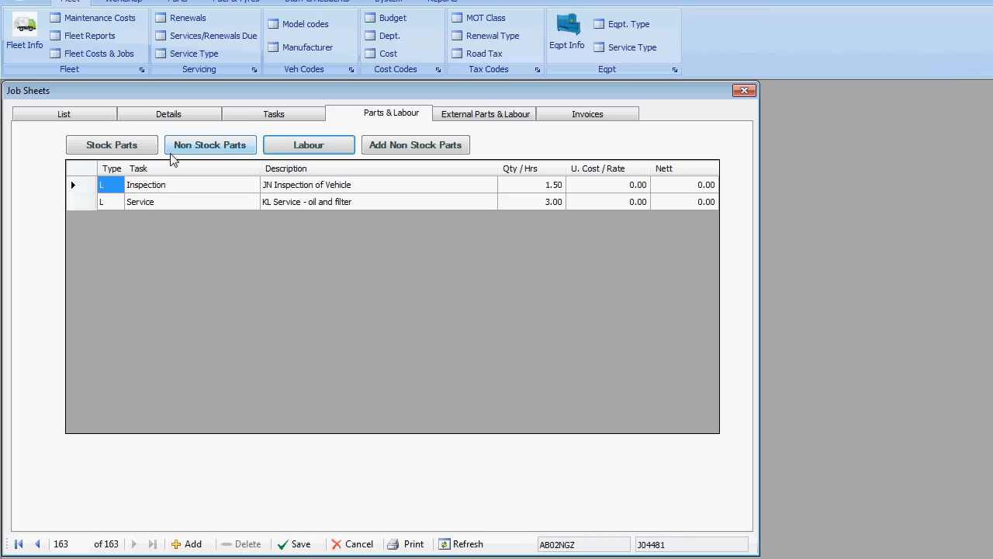
# Start a stock part entry for the Service task and choose the part OIL FILTER 2992242.
pyautogui.click(107, 149)
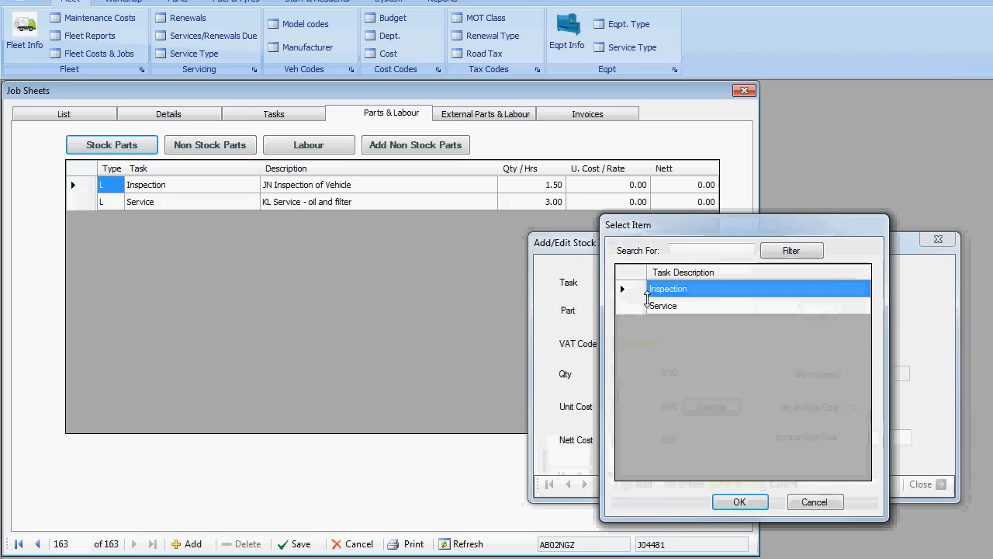
pyautogui.click(677, 306)
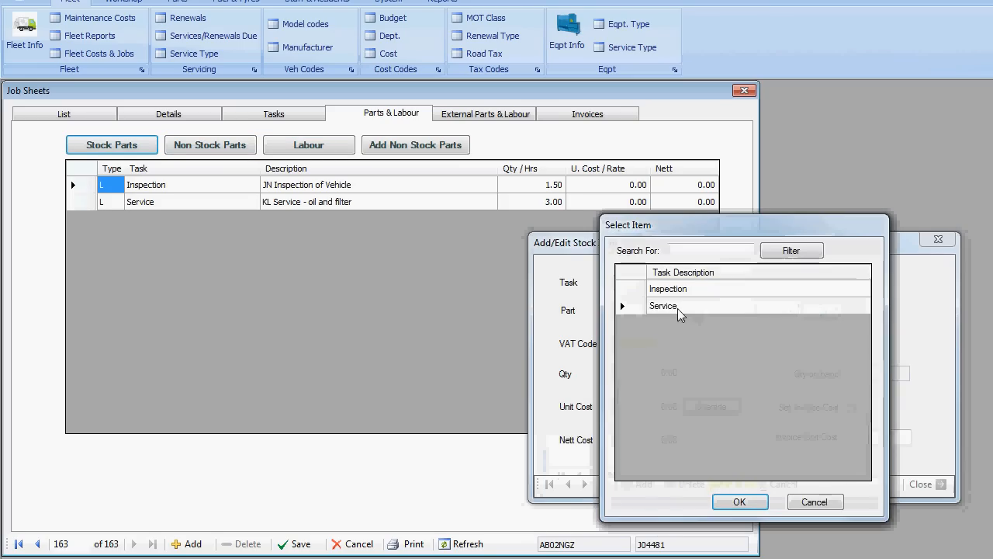
pyautogui.click(737, 502)
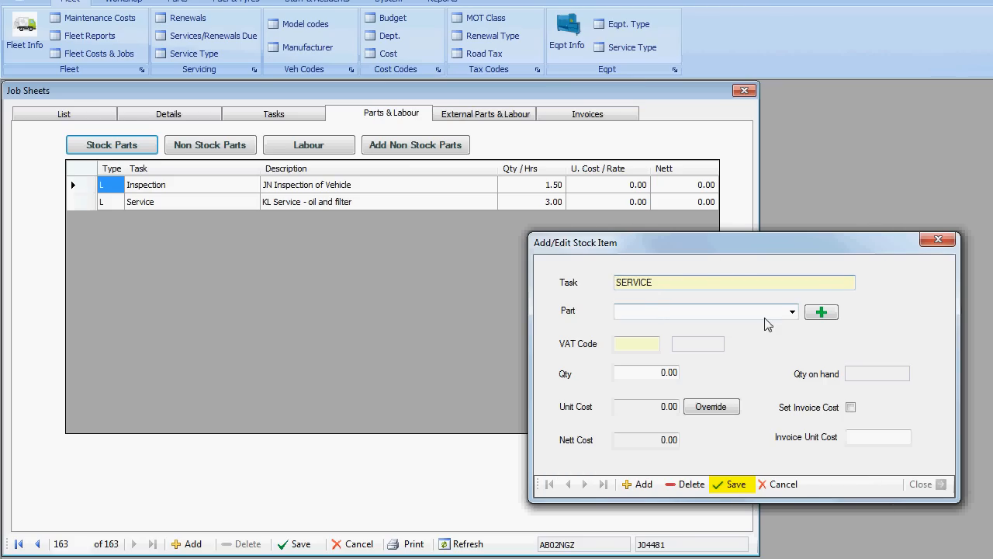
pyautogui.click(646, 315)
pyautogui.write('oil')
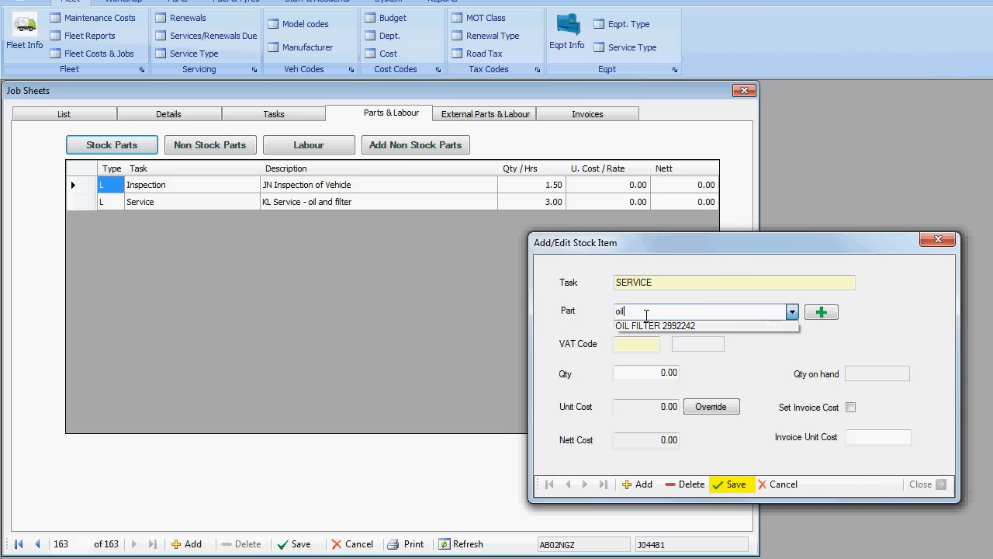
pyautogui.press('Down')
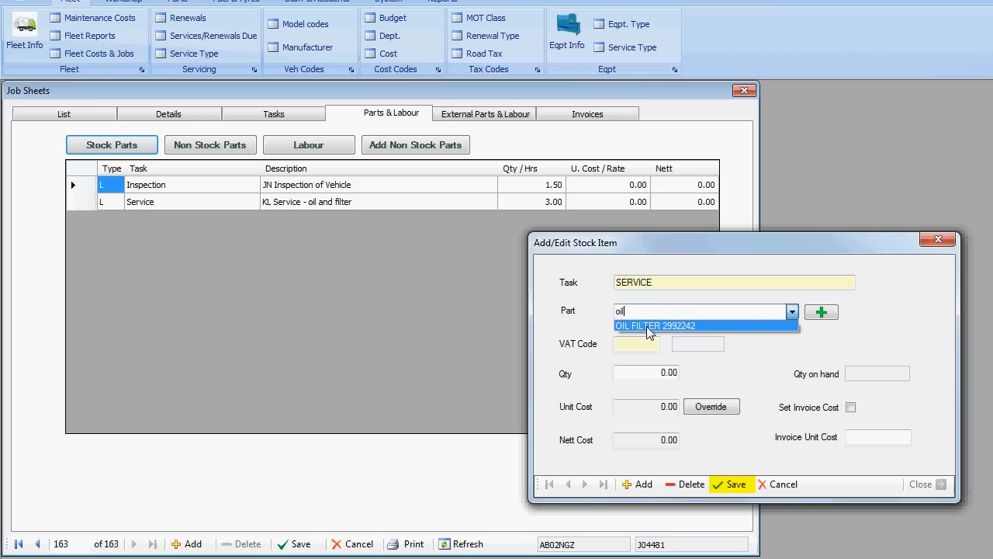
pyautogui.click(648, 326)
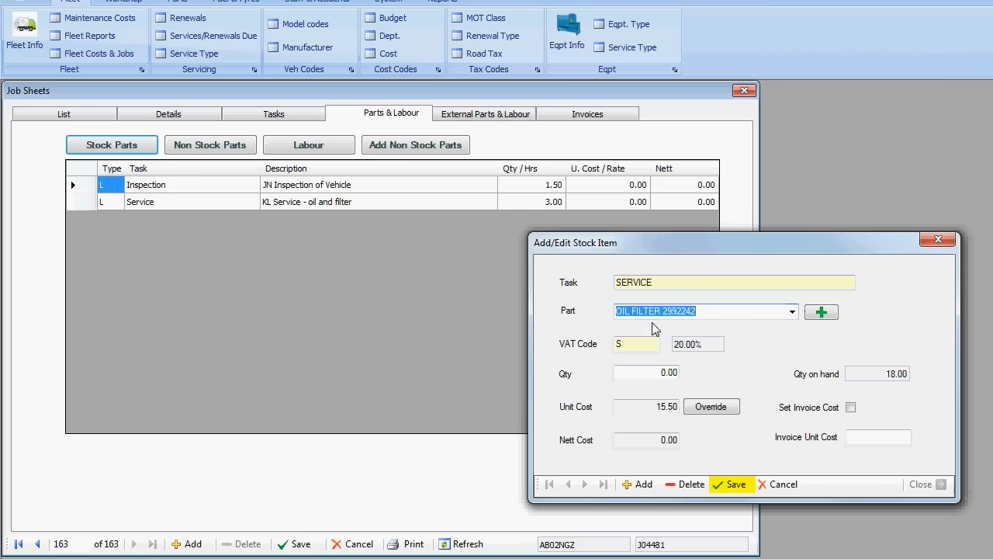
# Set the oil filter's quantity to 1, then save and close the stock item.
pyautogui.click(677, 371)
pyautogui.doubleClick(677, 371)
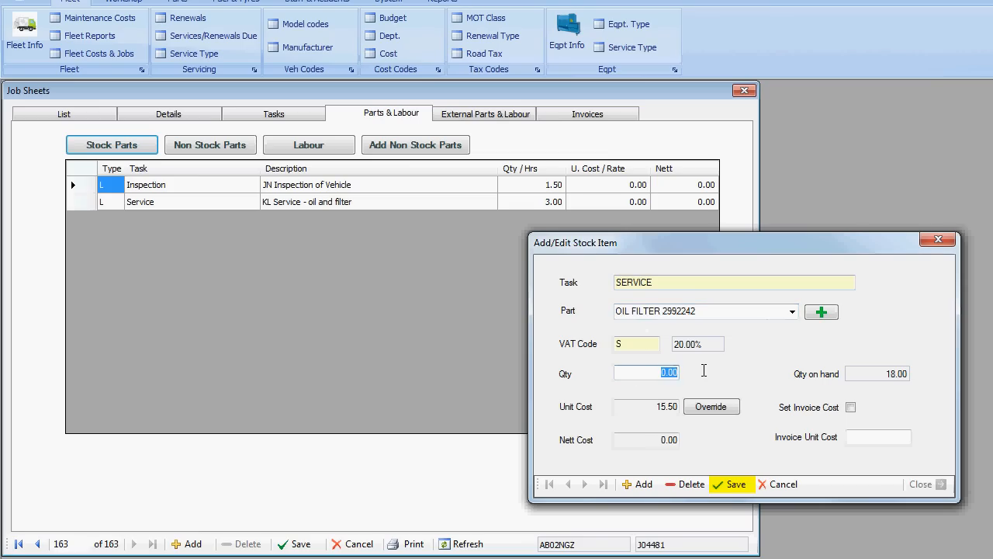
pyautogui.write('1')
pyautogui.press('Tab')
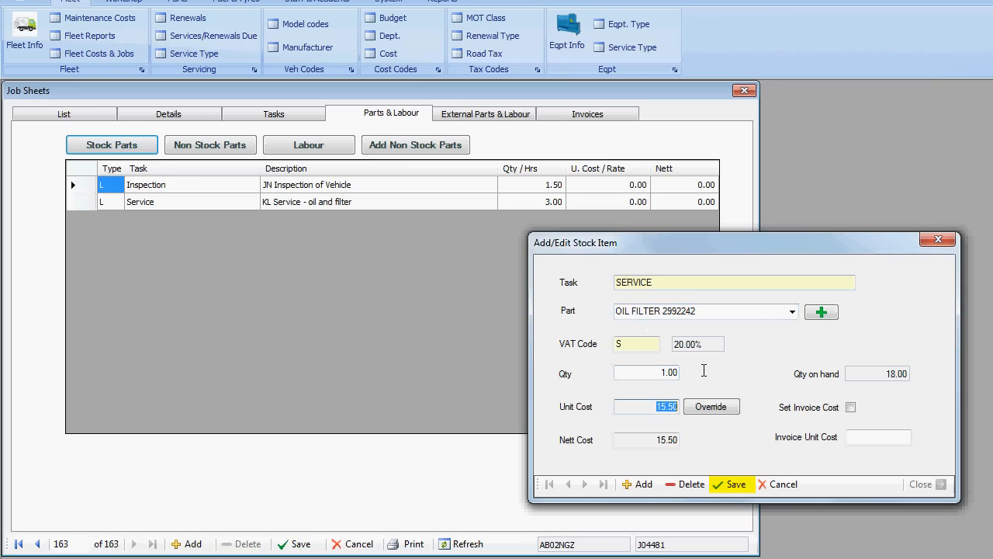
pyautogui.click(733, 488)
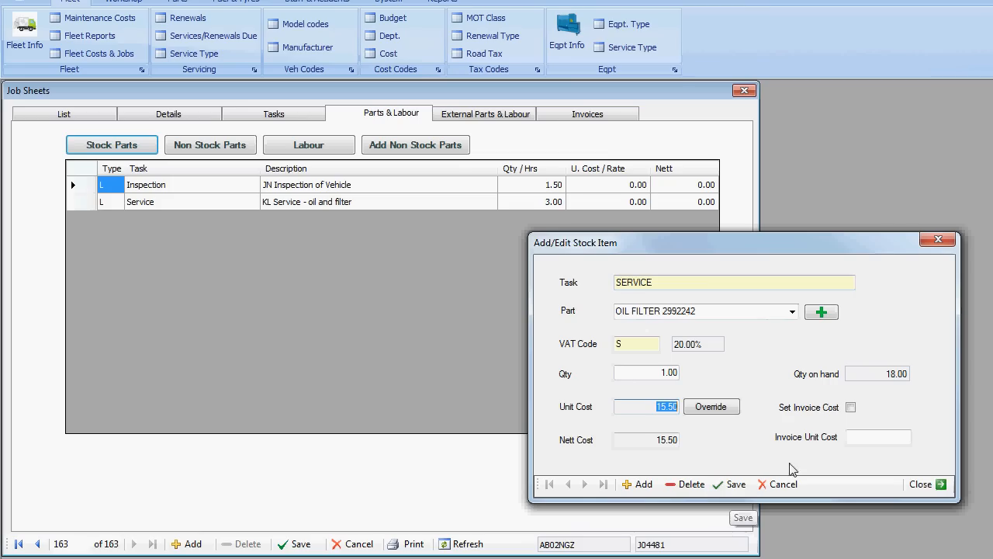
pyautogui.click(921, 485)
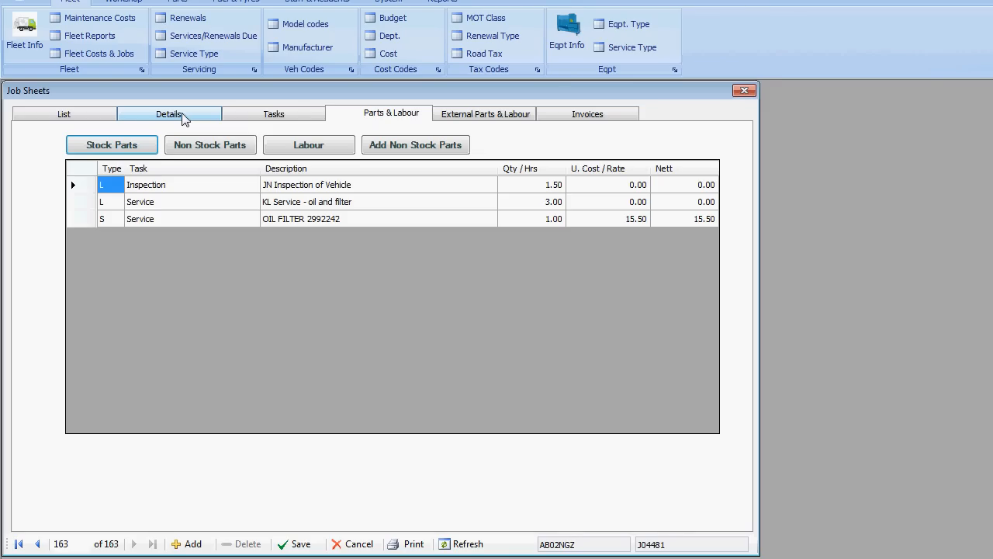
# Open the job sheet's task records and examine which service the Inspection and Service tasks are each linked to.
pyautogui.click(268, 117)
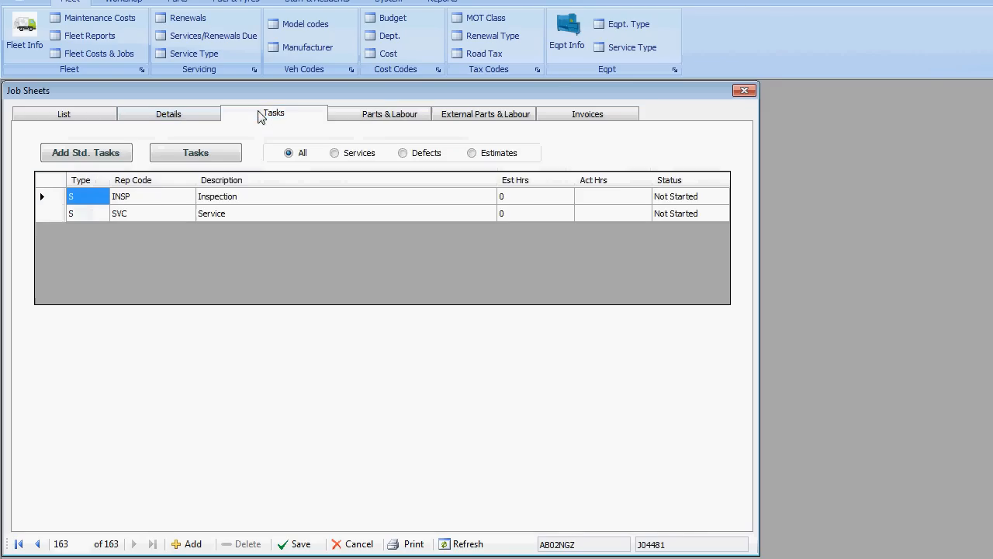
pyautogui.click(194, 154)
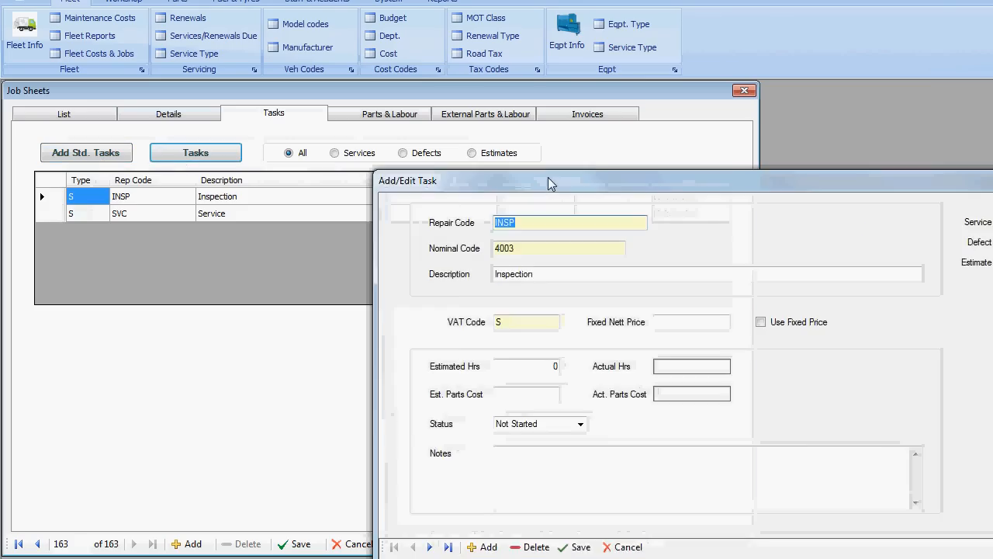
pyautogui.moveTo(550, 179); pyautogui.dragTo(349, 135)
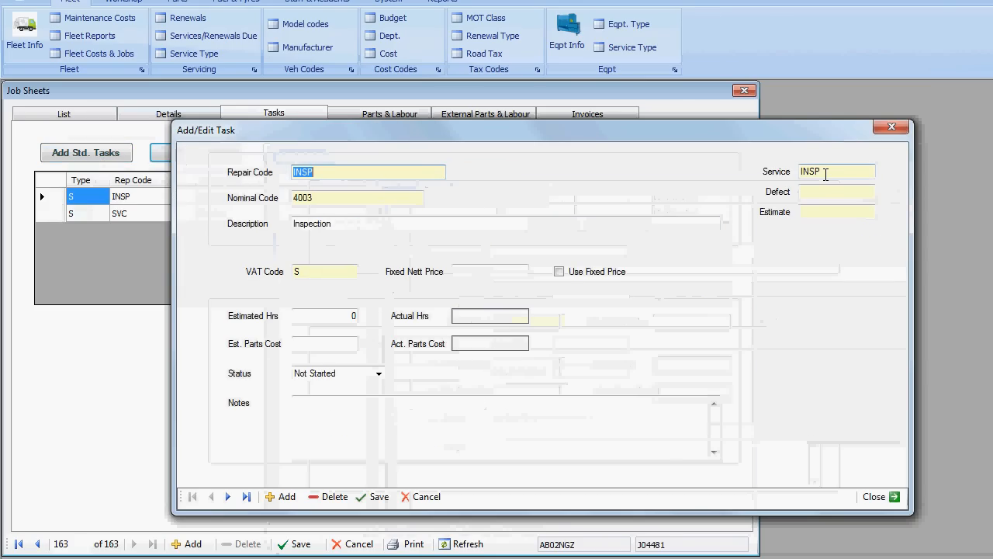
pyautogui.click(229, 497)
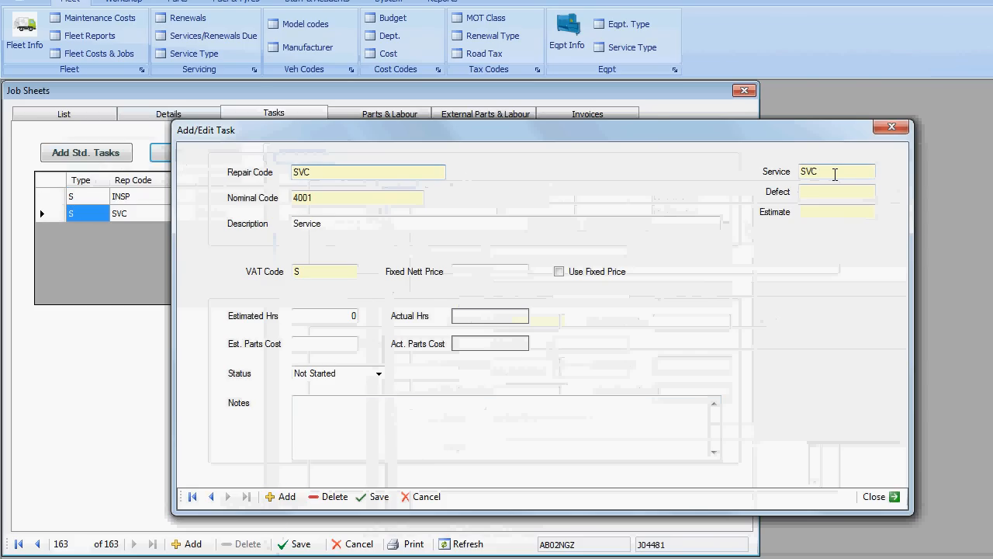
# Look through the vehicle services available to link to the Service task, then close the task record without changing the link.
pyautogui.click(829, 171)
pyautogui.doubleClick(830, 172)
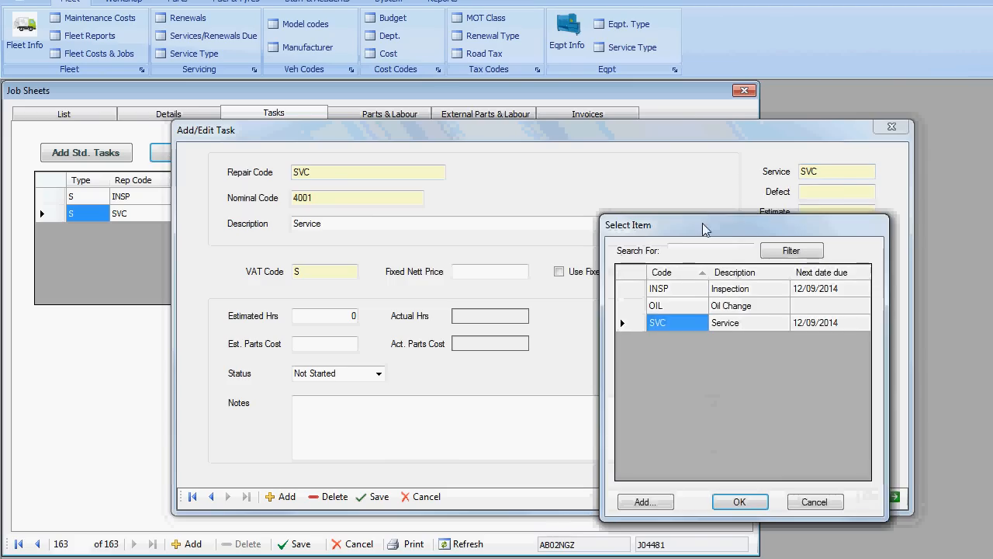
pyautogui.moveTo(704, 223); pyautogui.dragTo(484, 182)
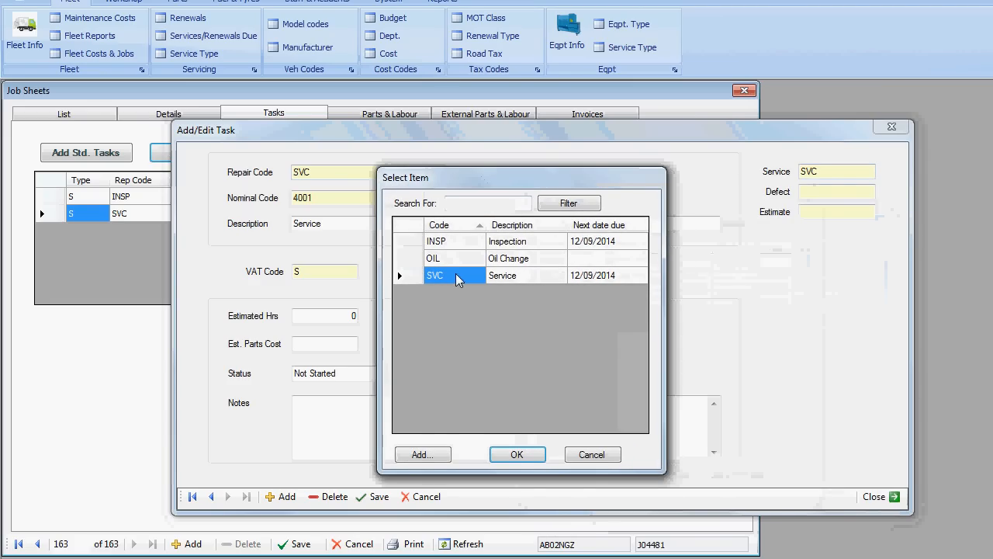
pyautogui.click(583, 457)
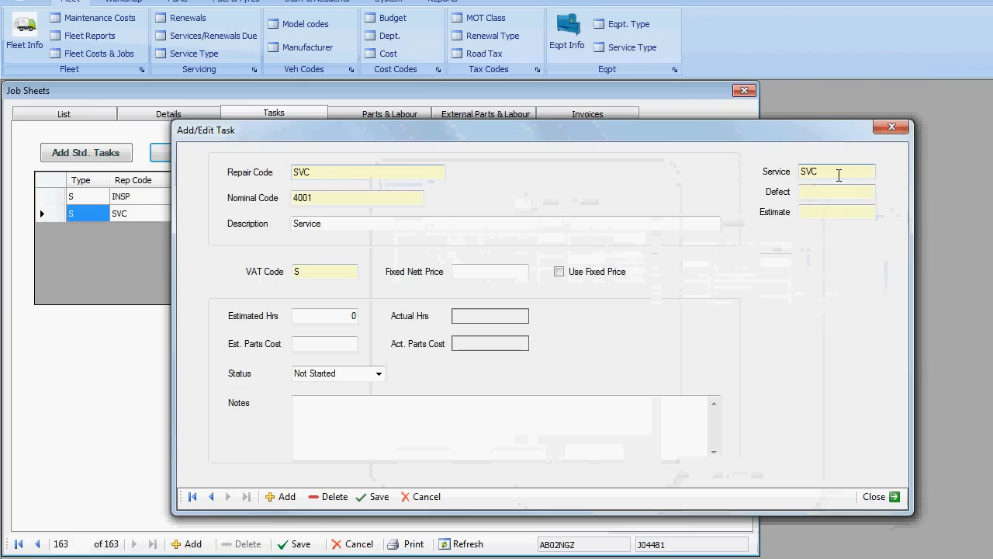
pyautogui.click(877, 497)
# Set the job sheet's completed date to 12/09/2014 and save it.
pyautogui.click(169, 116)
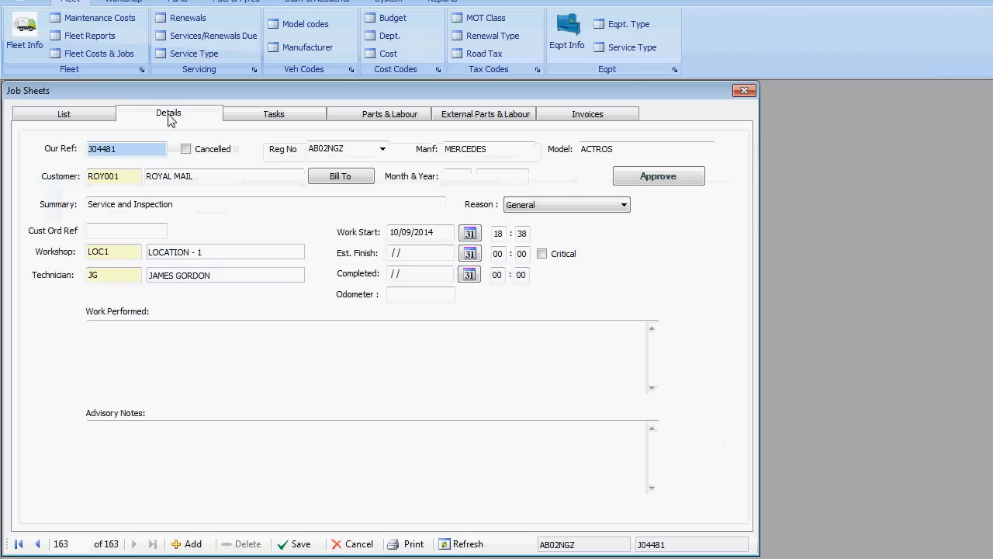
pyautogui.click(468, 275)
pyautogui.click(703, 477)
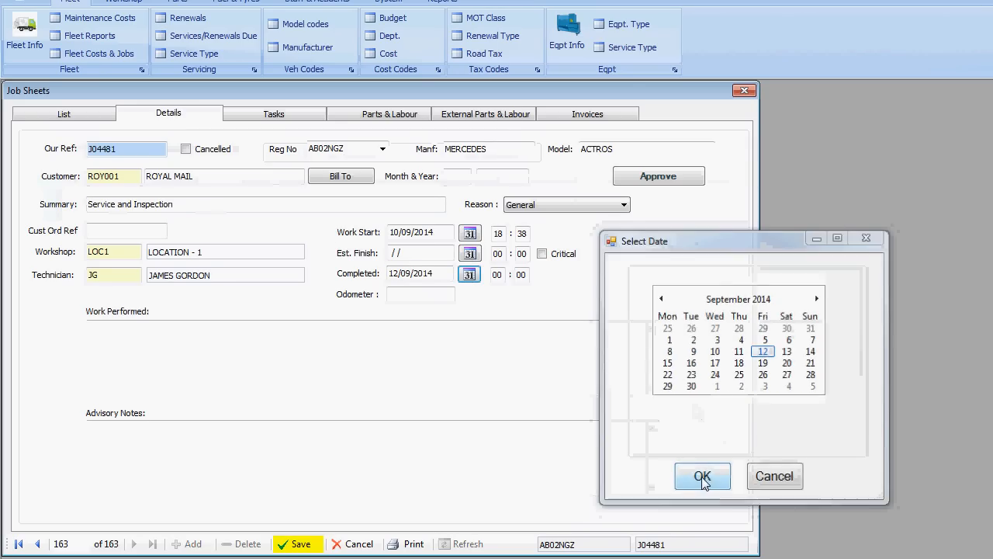
pyautogui.click(294, 543)
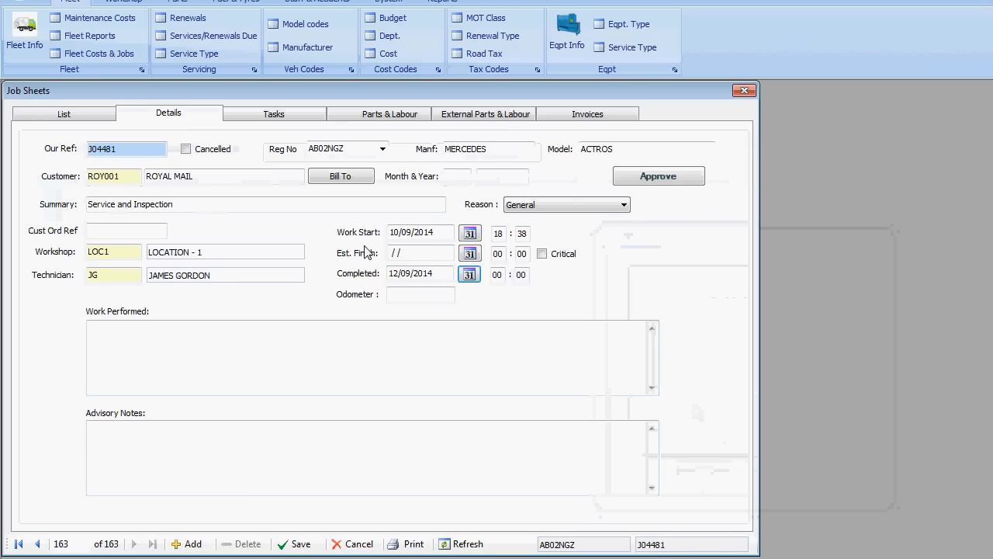
# Approve the work order and base the next due dates of both Inspection and Service on the vehicle service date.
pyautogui.click(644, 180)
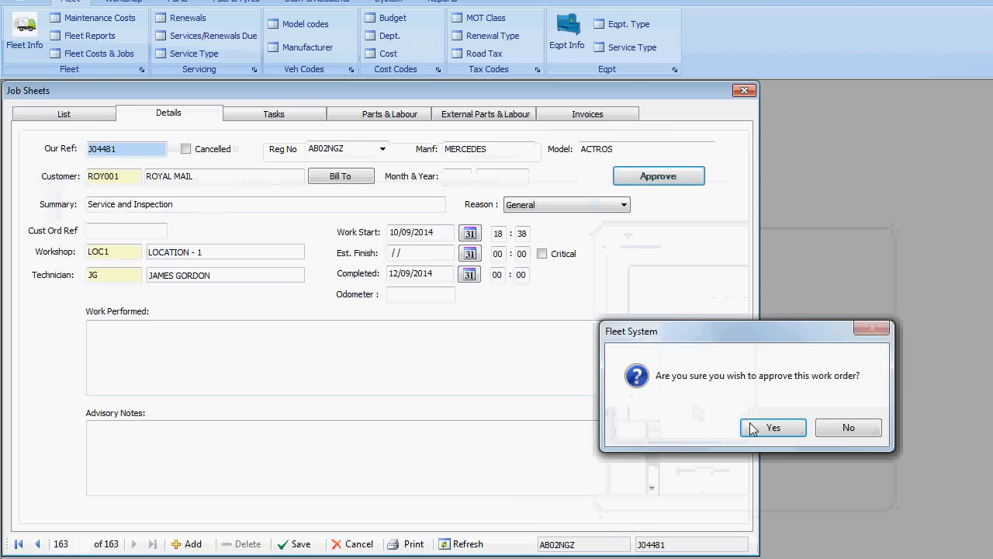
pyautogui.click(773, 427)
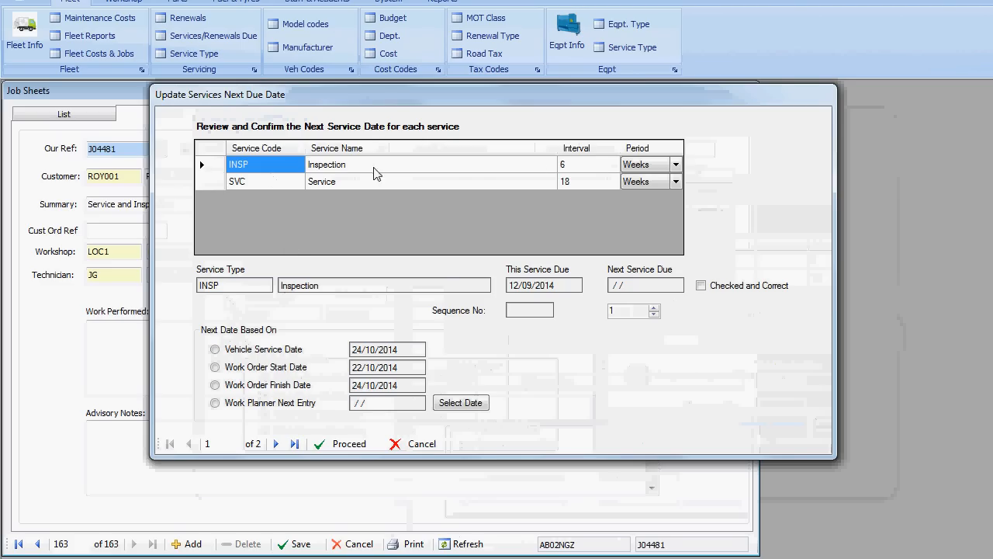
pyautogui.click(215, 350)
pyautogui.click(275, 444)
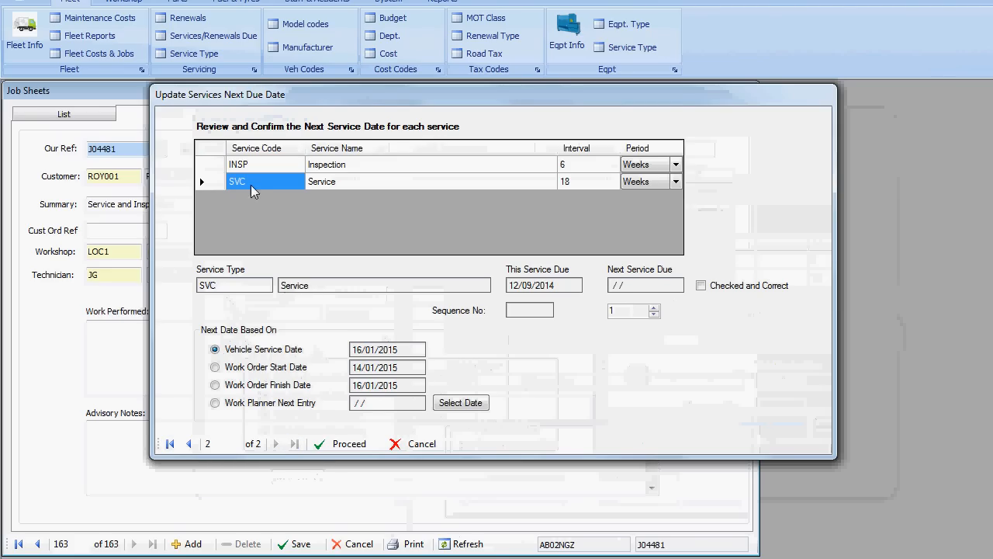
pyautogui.click(214, 350)
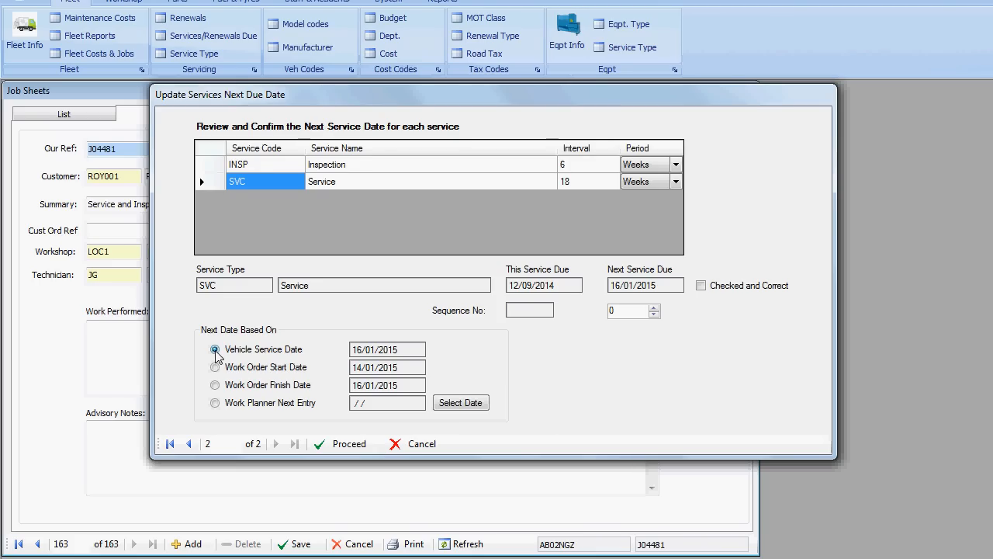
# Review the next due dates, mark both the Service and Inspection entries as checked and correct, and proceed.
pyautogui.click(252, 164)
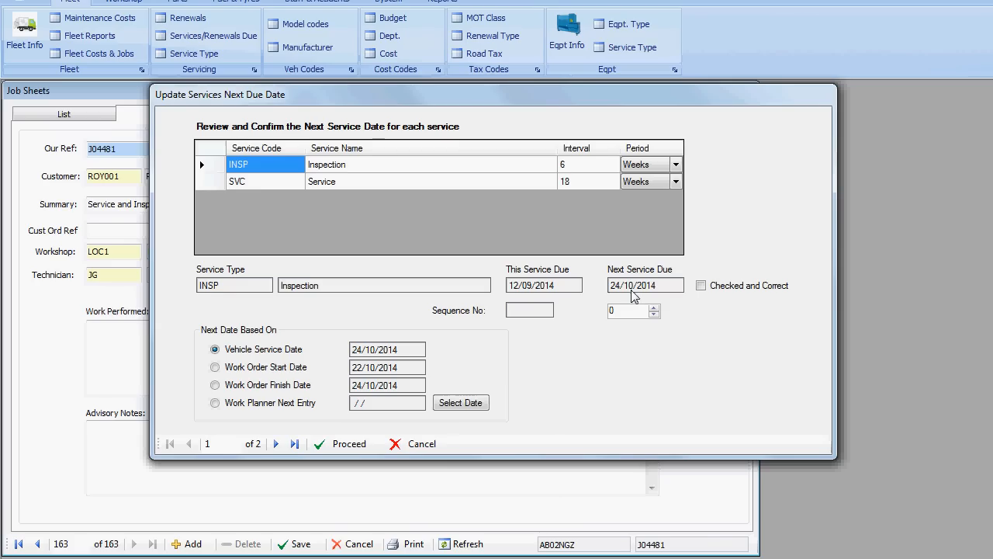
pyautogui.click(251, 182)
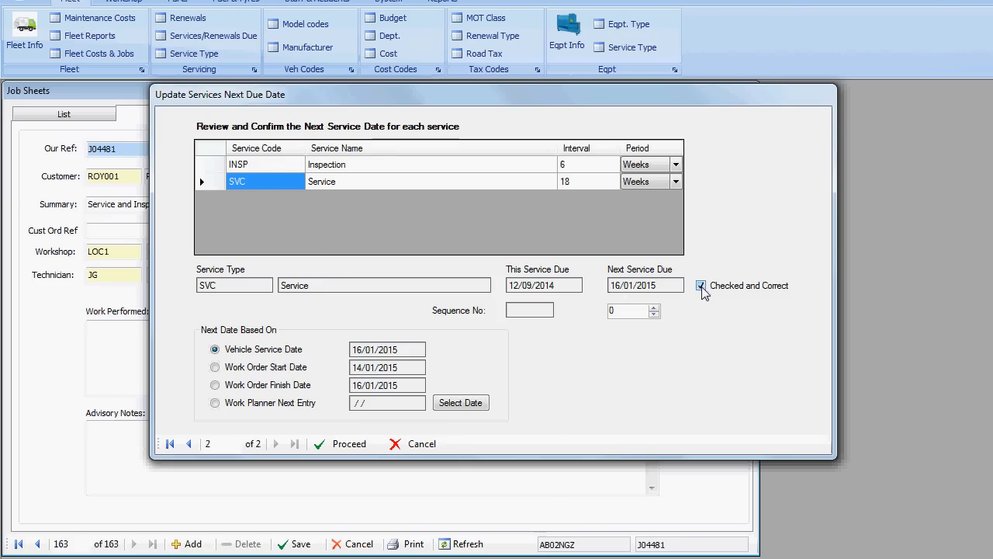
pyautogui.click(256, 166)
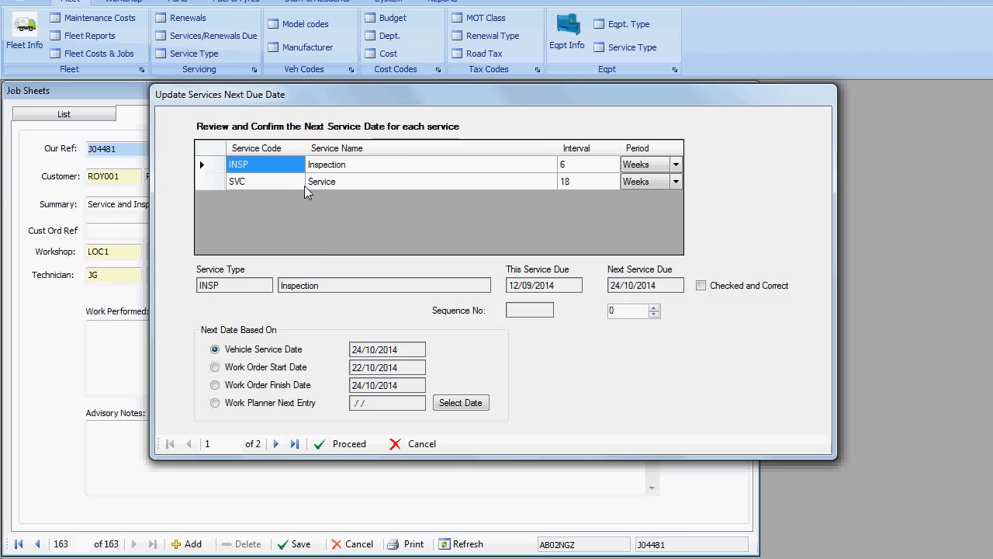
pyautogui.click(702, 286)
pyautogui.click(349, 444)
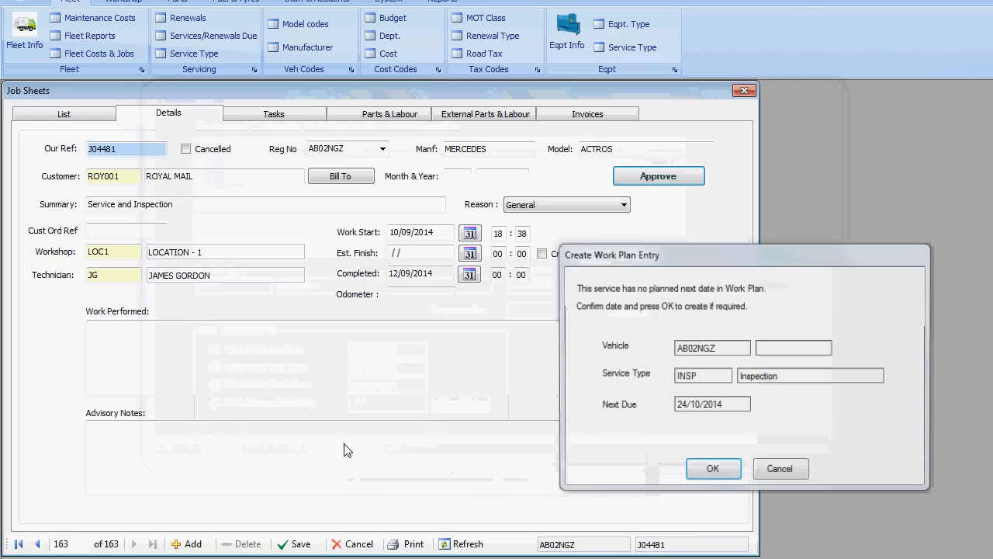
# Create the work plan entries for the Inspection due 24/10/2014 and the Service due 16/01/2015.
pyautogui.moveTo(665, 261); pyautogui.dragTo(427, 218)
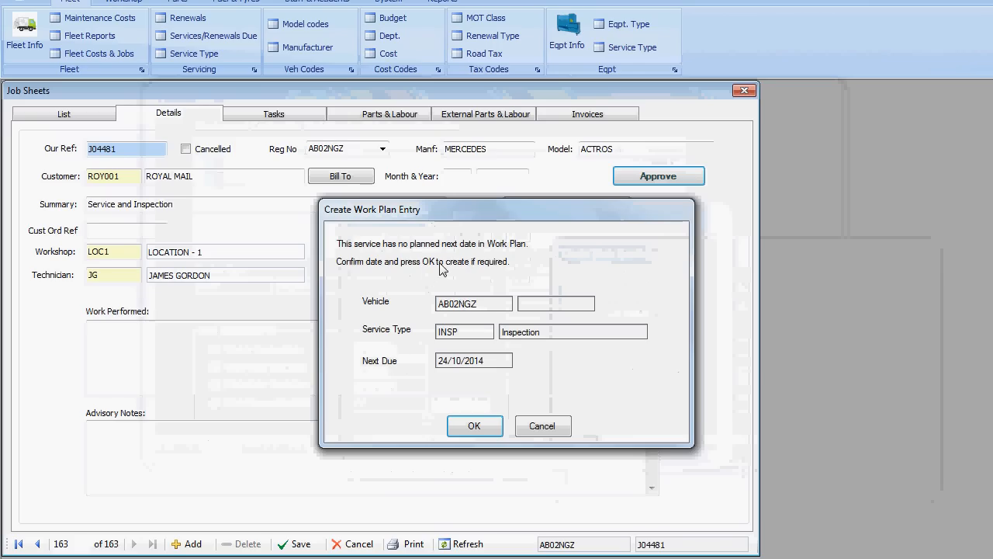
pyautogui.click(475, 426)
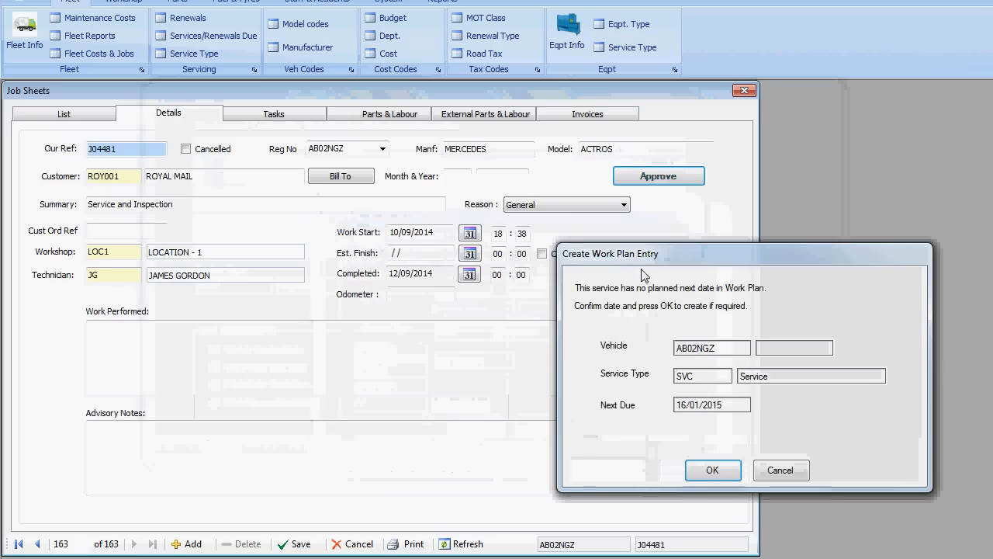
pyautogui.click(471, 426)
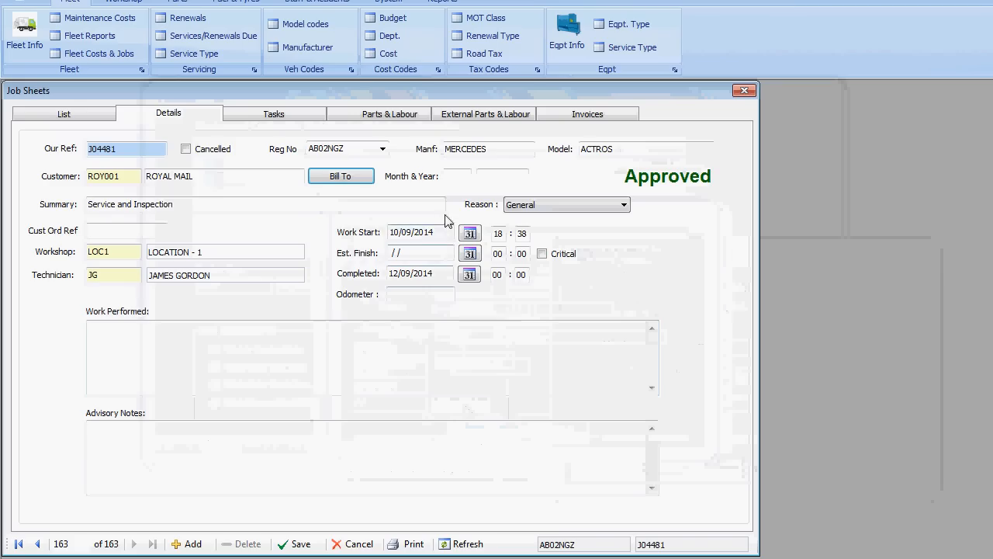